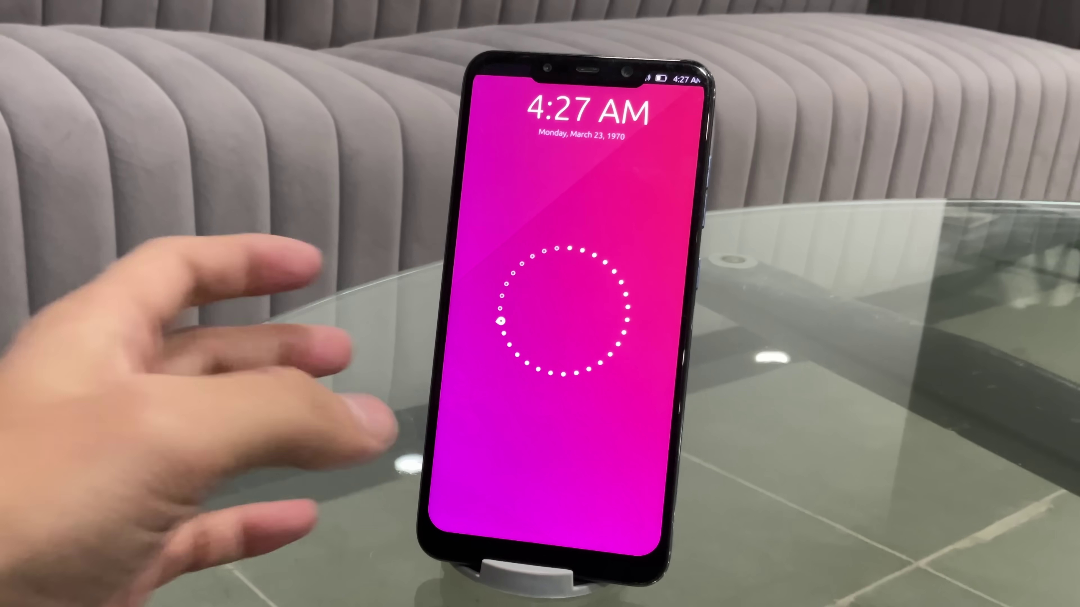
Step: Unlock the phone with its four-digit PIN and launch System Settings
drag(494, 381, 590, 438)
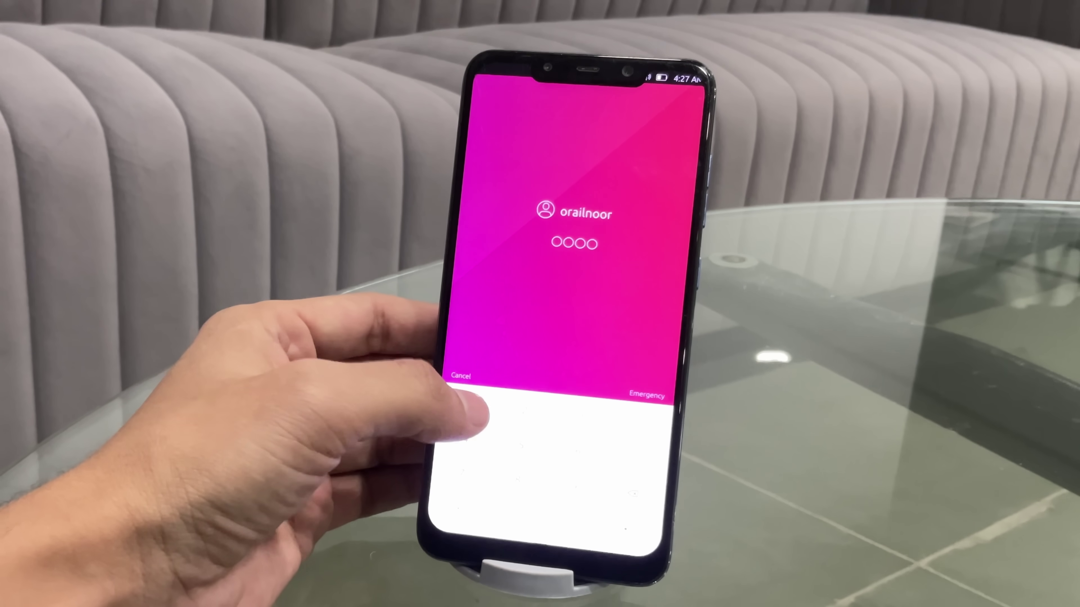
click(521, 412)
click(578, 415)
click(523, 444)
click(578, 447)
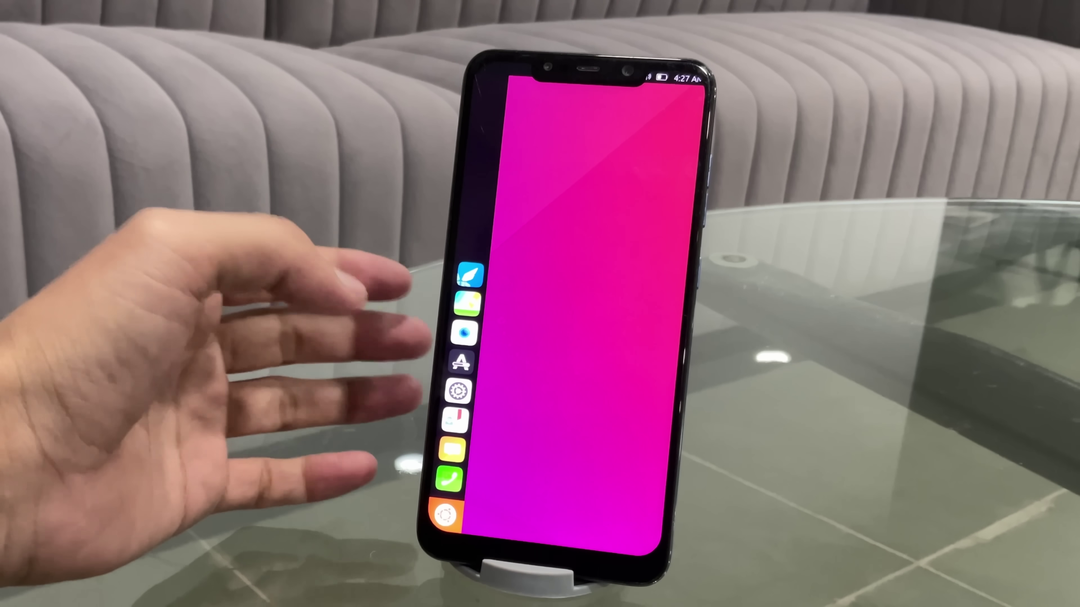
click(463, 390)
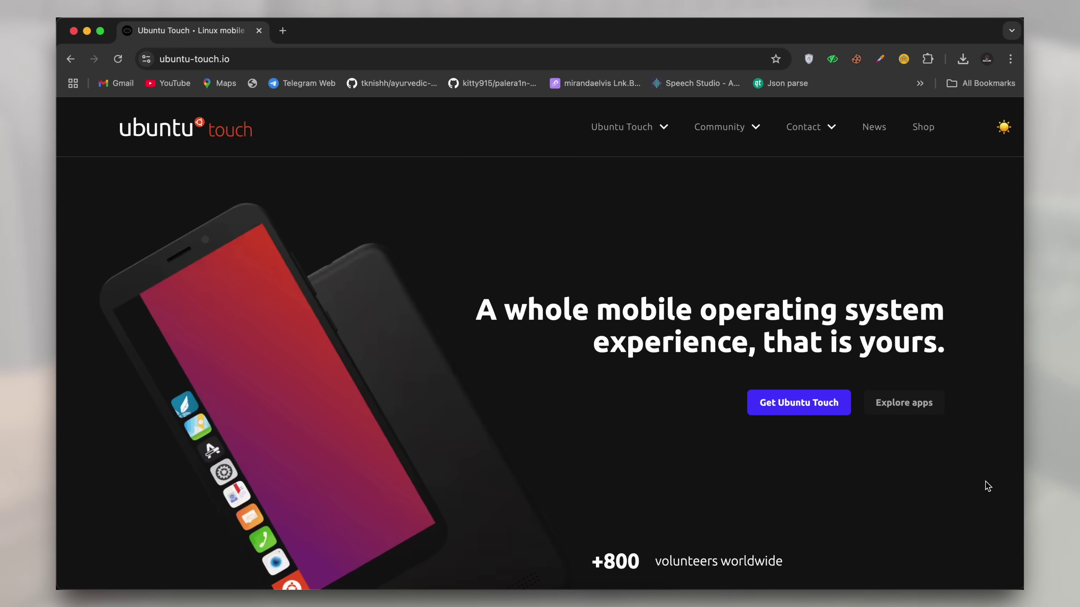
scroll(1015, 509, down, 3)
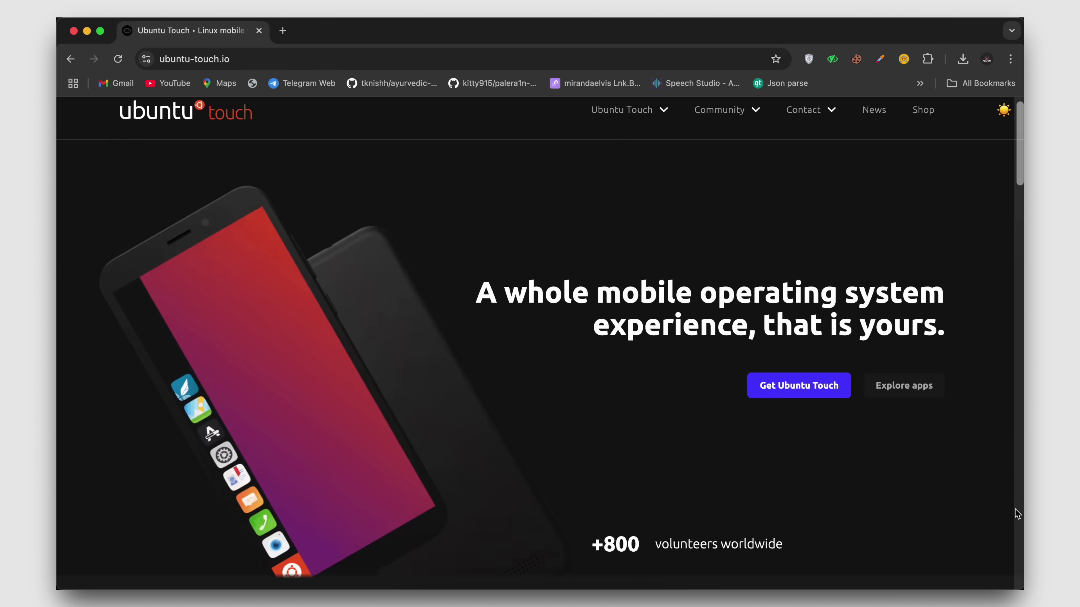
scroll(1015, 509, down, 1)
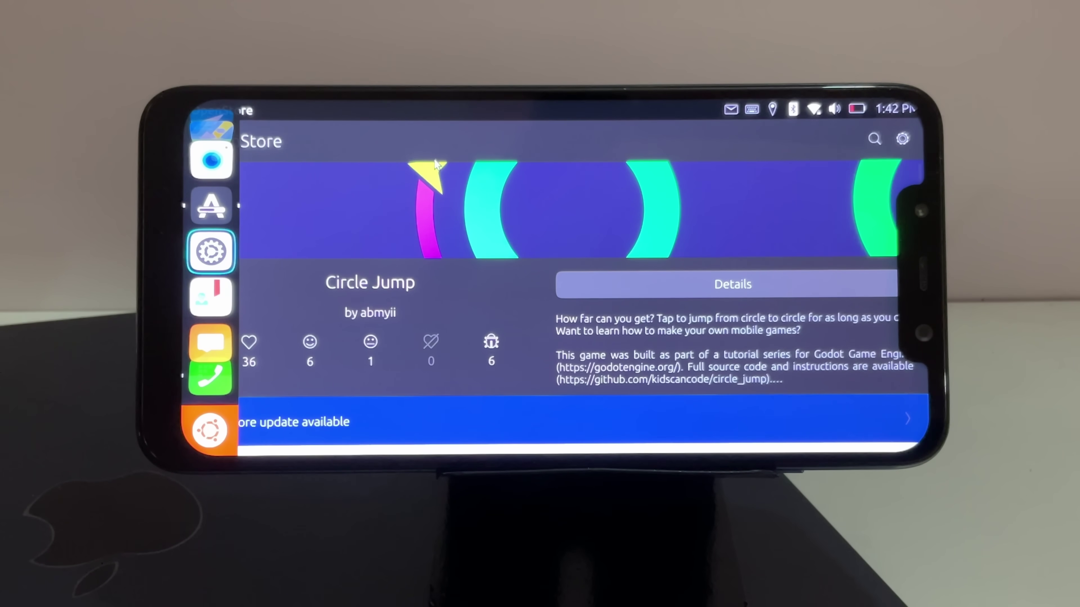
Step: Scroll through OpenStore's installed apps and categories, then bring up the app drawer
scroll(431, 277, down, 5)
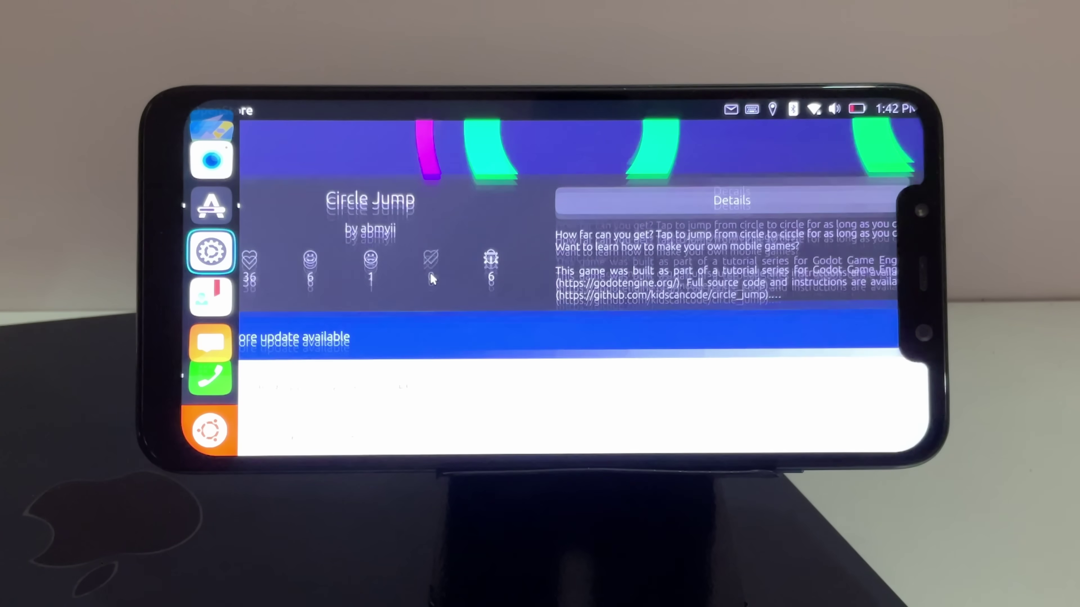
scroll(431, 274, down, 2)
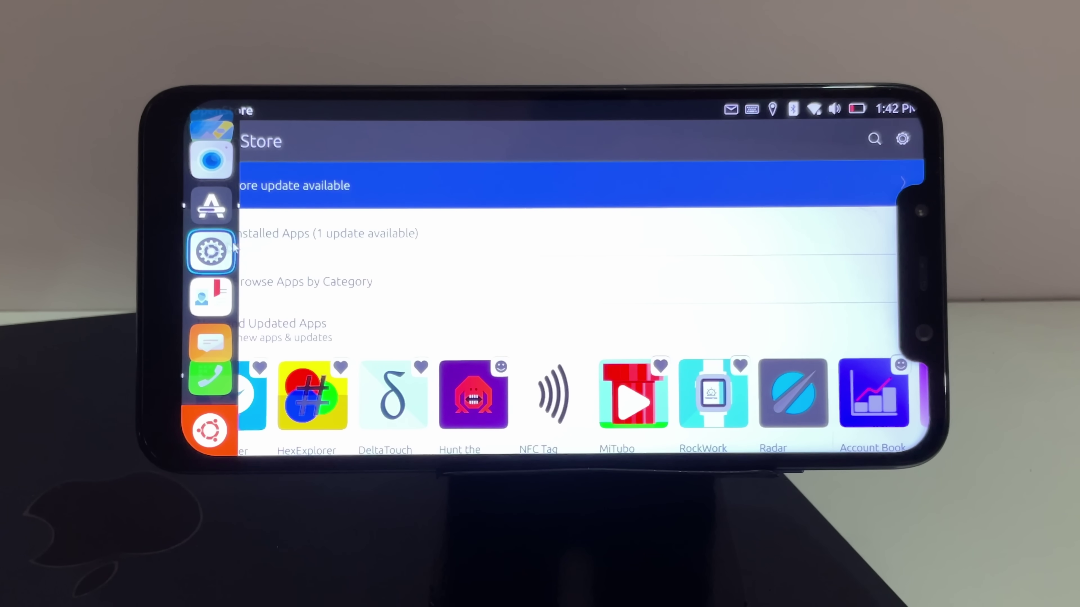
click(208, 432)
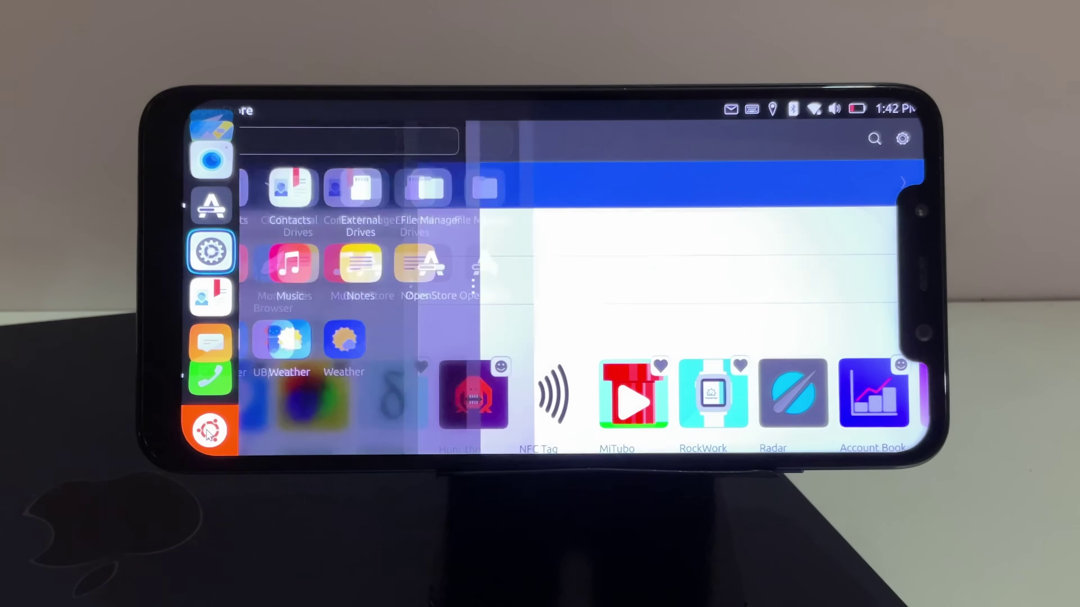
Step: Run 'sudo apt update' in Terminal and enter the sudo password
click(540, 276)
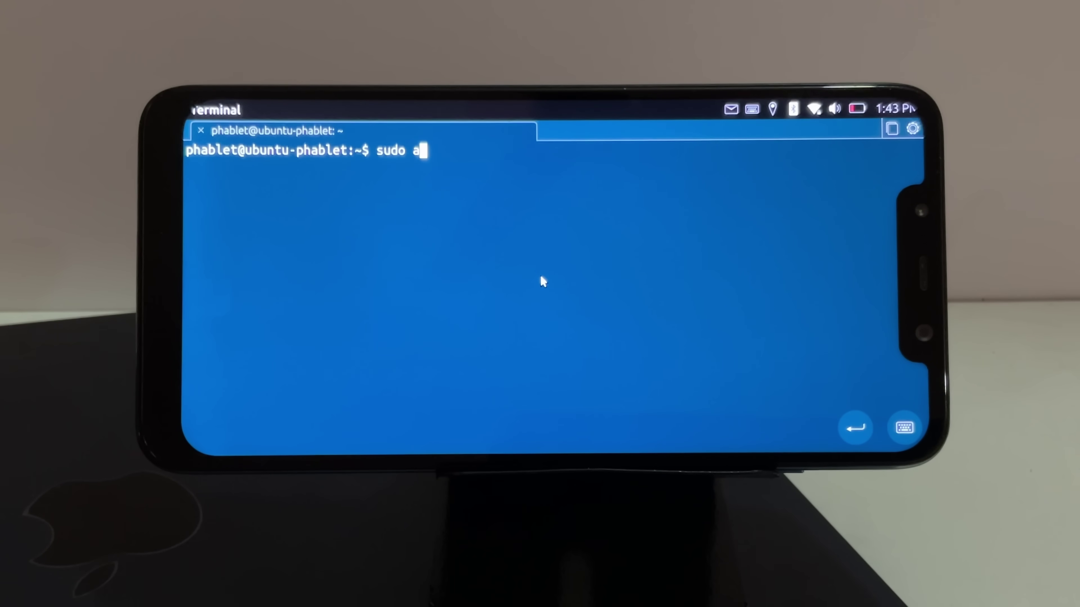
text(upda)
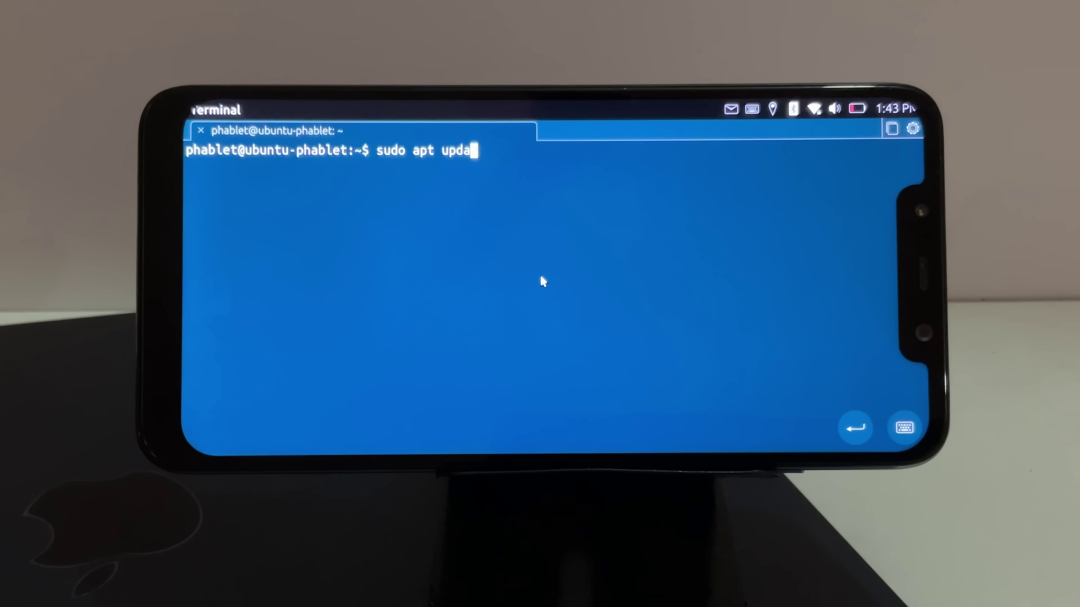
text(te)
key(Return)
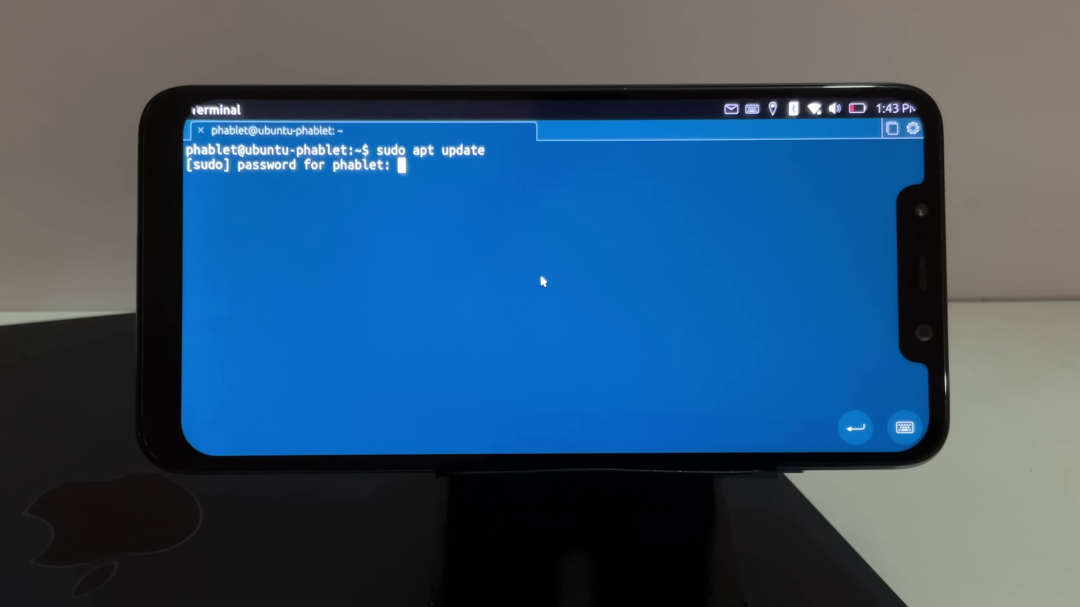
key(Return)
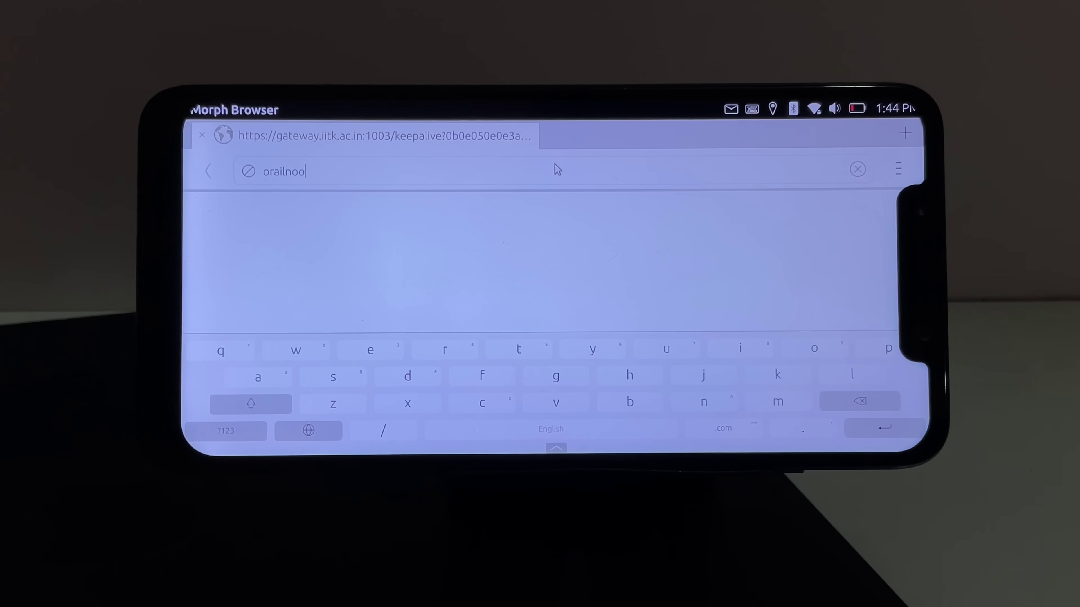
Step: Submit the web search for the name entered in Morph Browser's address bar
key(Return)
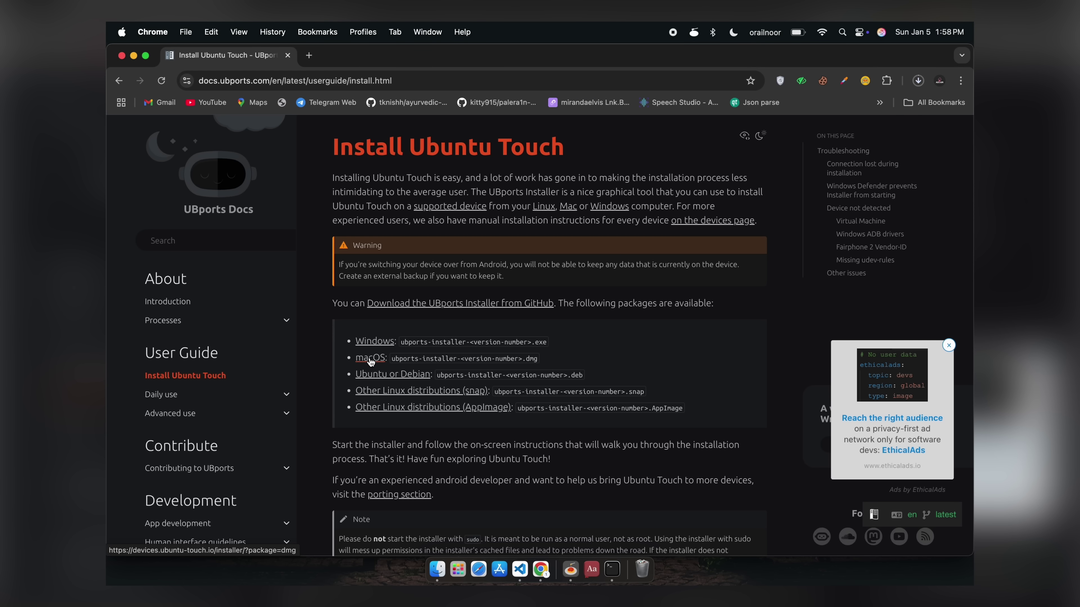
Step: Hide Chrome and launch ubports-installer.app through a Spotlight search for 'ub'
key(super+h)
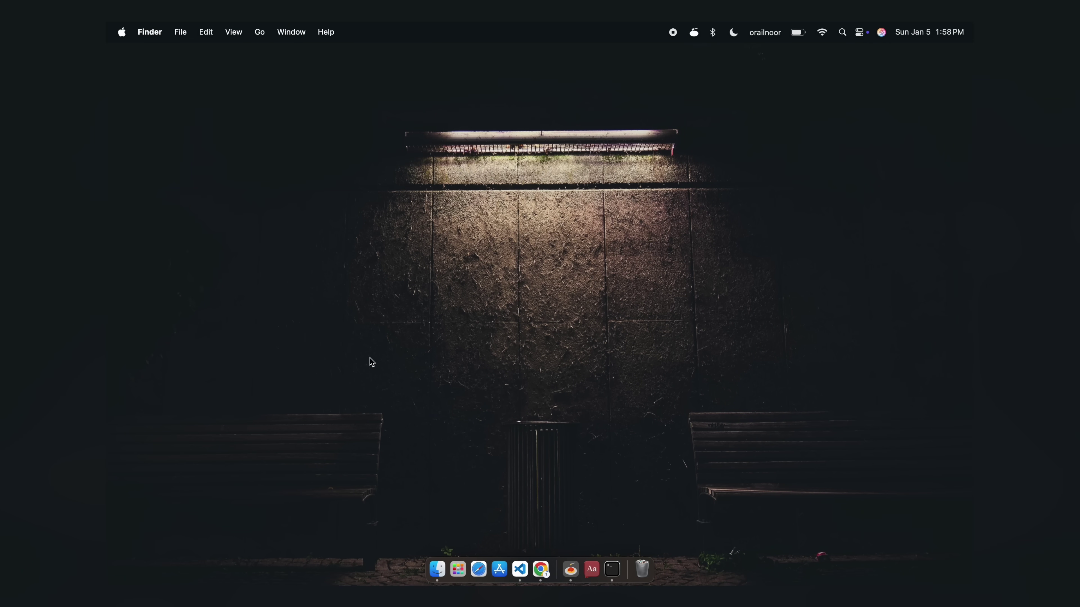
key(super+space)
text(ubu)
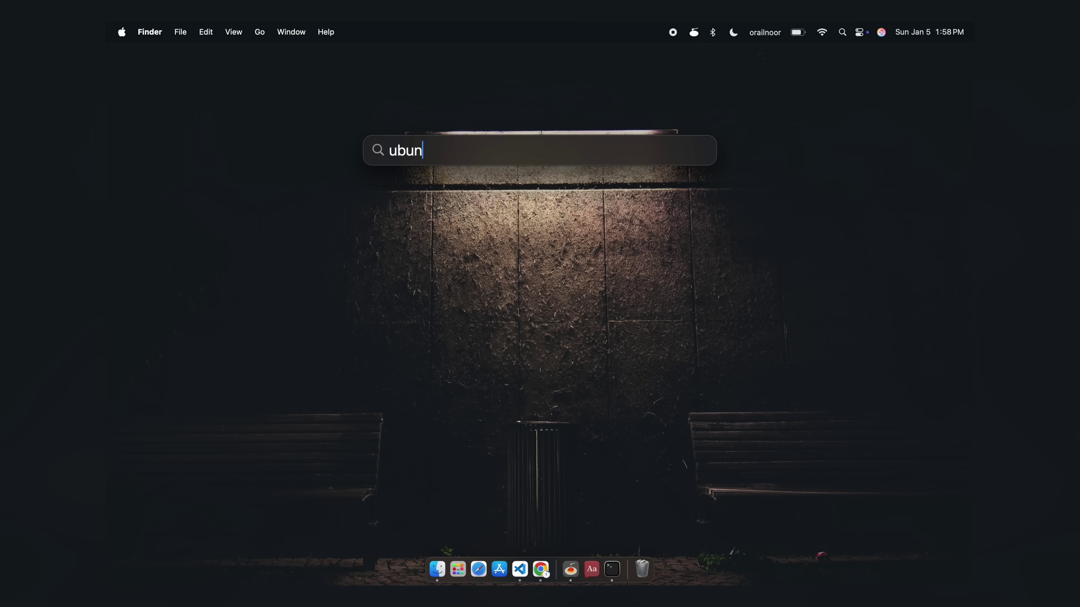
key(BackSpace)
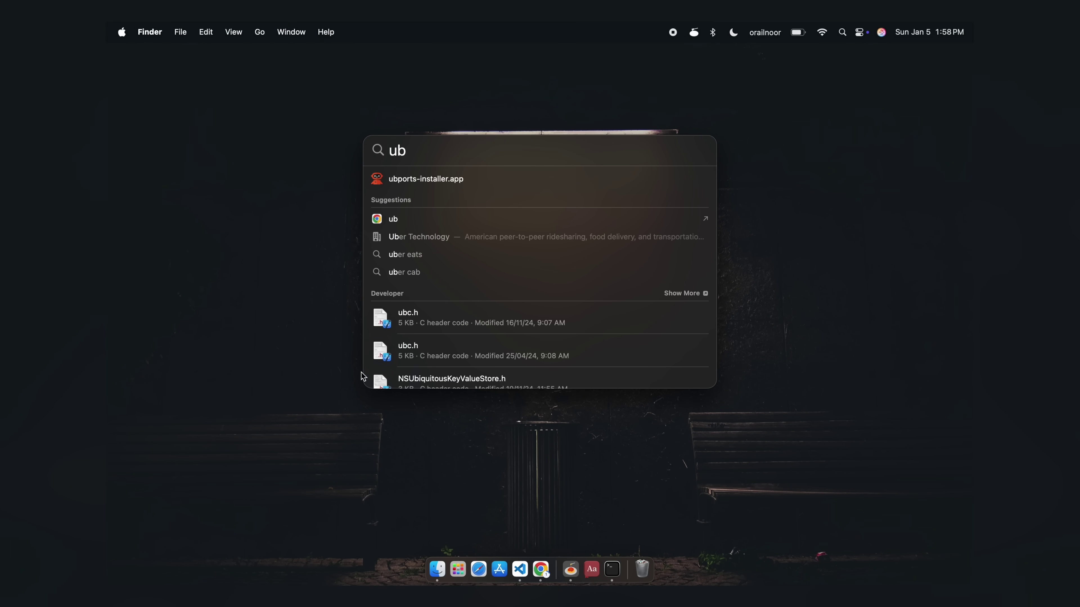
key(Return)
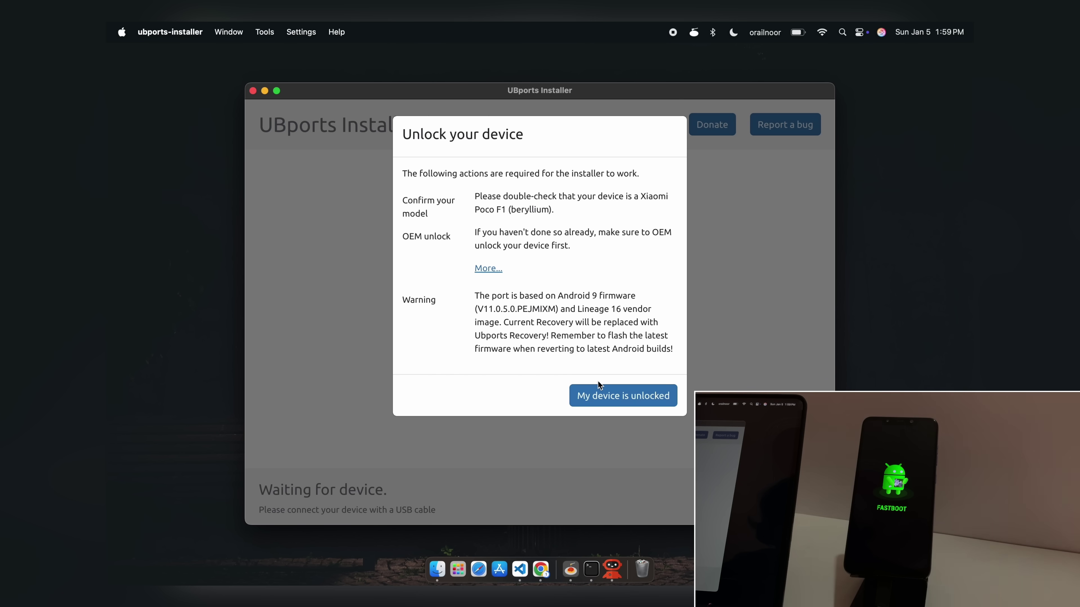
Step: Confirm the Poco F1 is unlocked, select Ubuntu Touch, and start installing
click(609, 398)
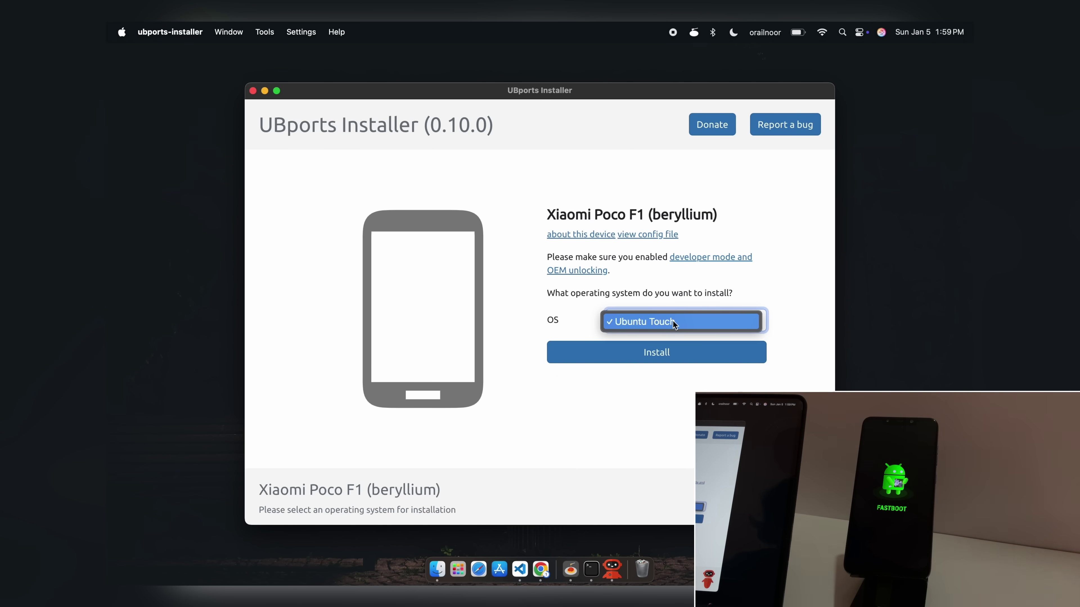
click(672, 319)
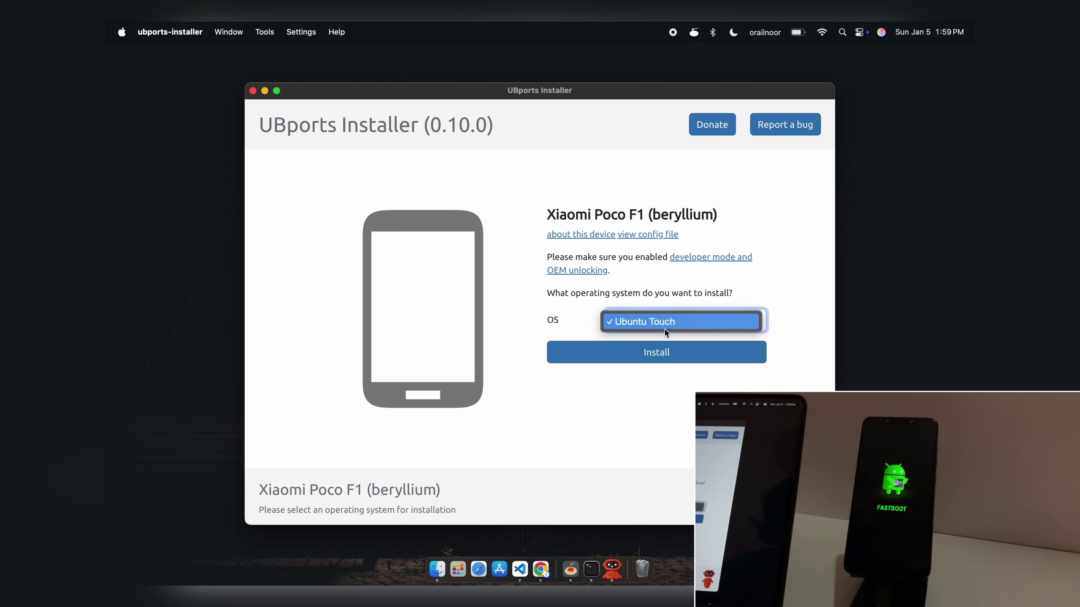
click(654, 363)
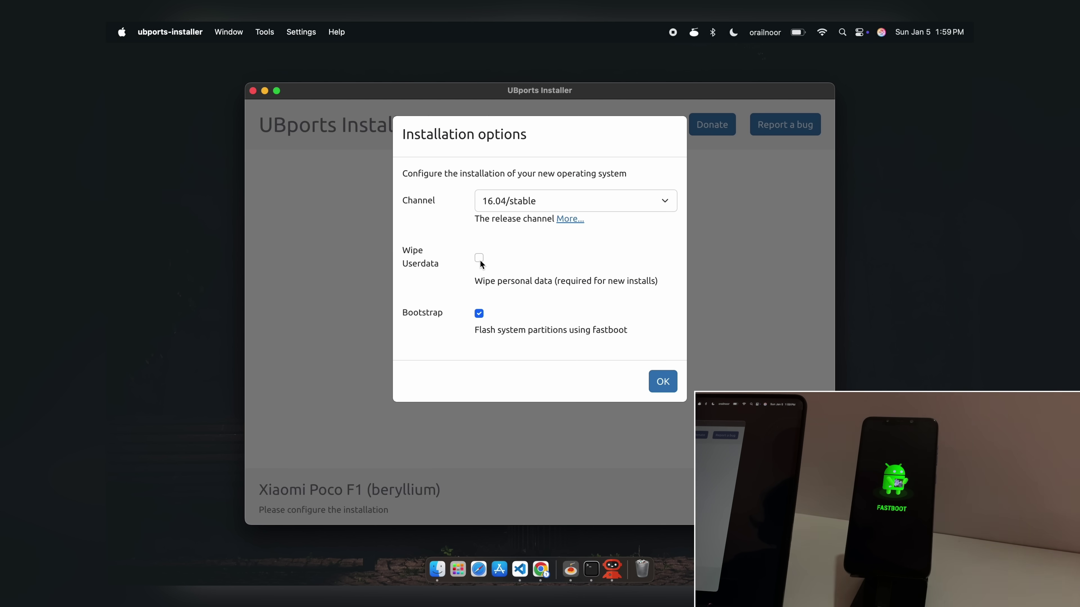
Step: Enable Wipe Userdata, keep the 16.04/stable channel, and accept the installation options
click(479, 258)
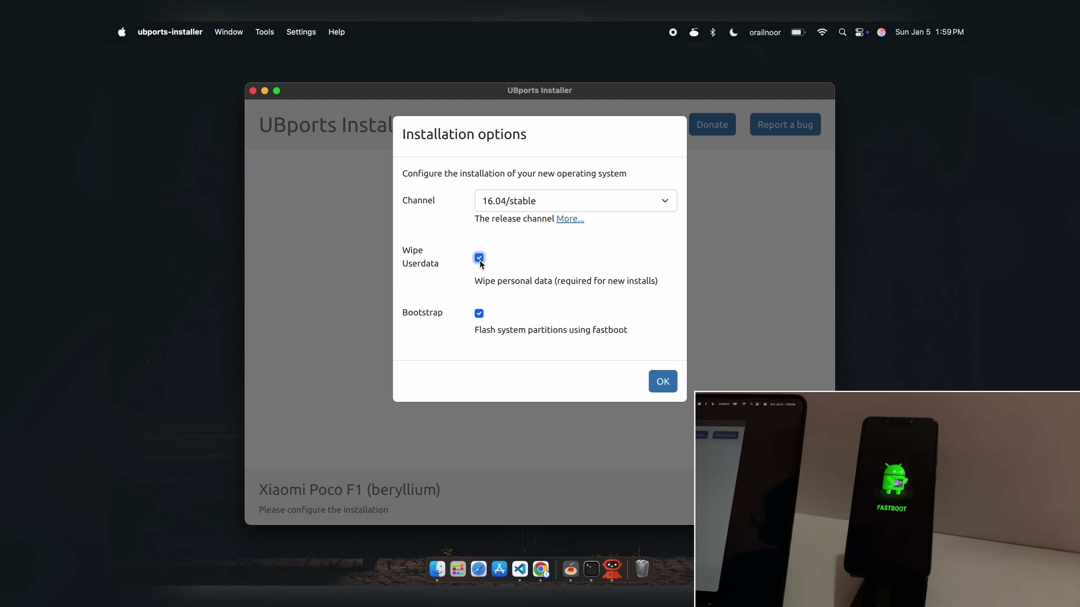
click(566, 206)
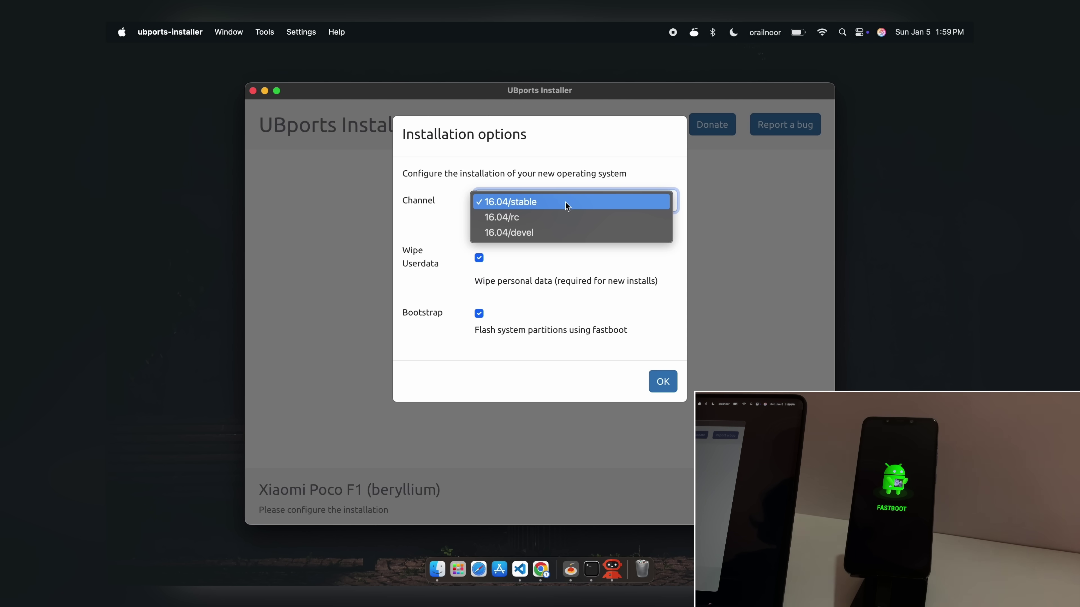
click(566, 205)
click(659, 384)
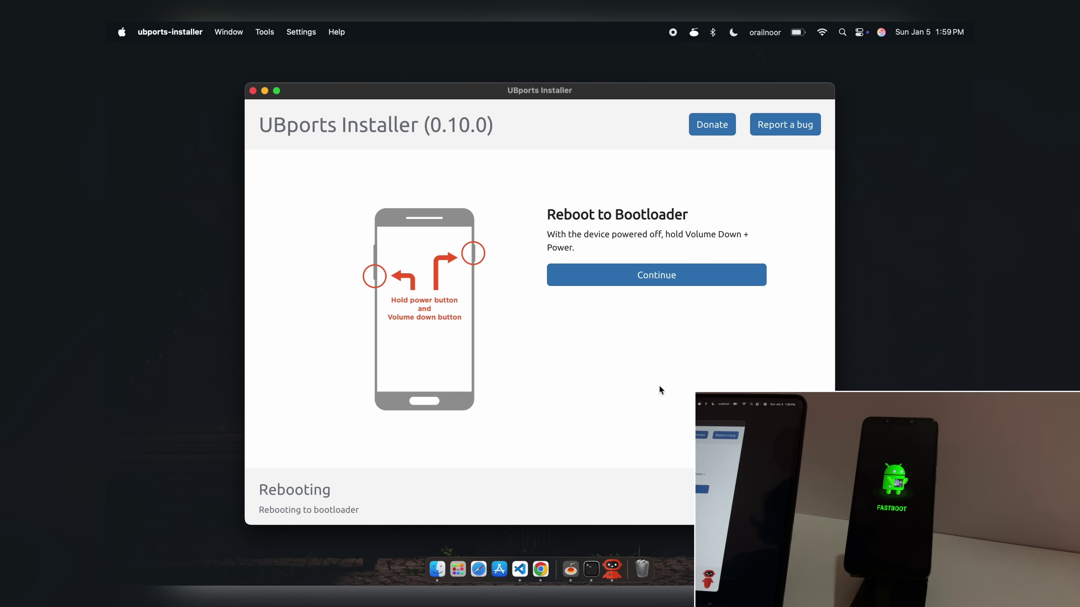
Step: Continue the installer once the phone is in fastboot bootloader mode
click(665, 284)
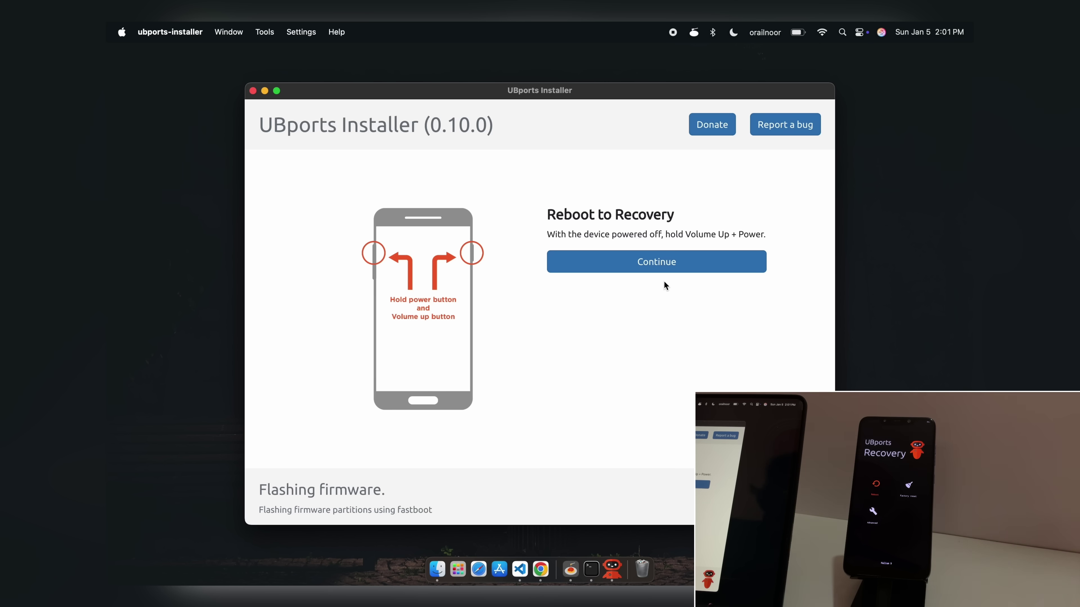
Step: Continue the installer once the phone has booted into recovery
click(661, 262)
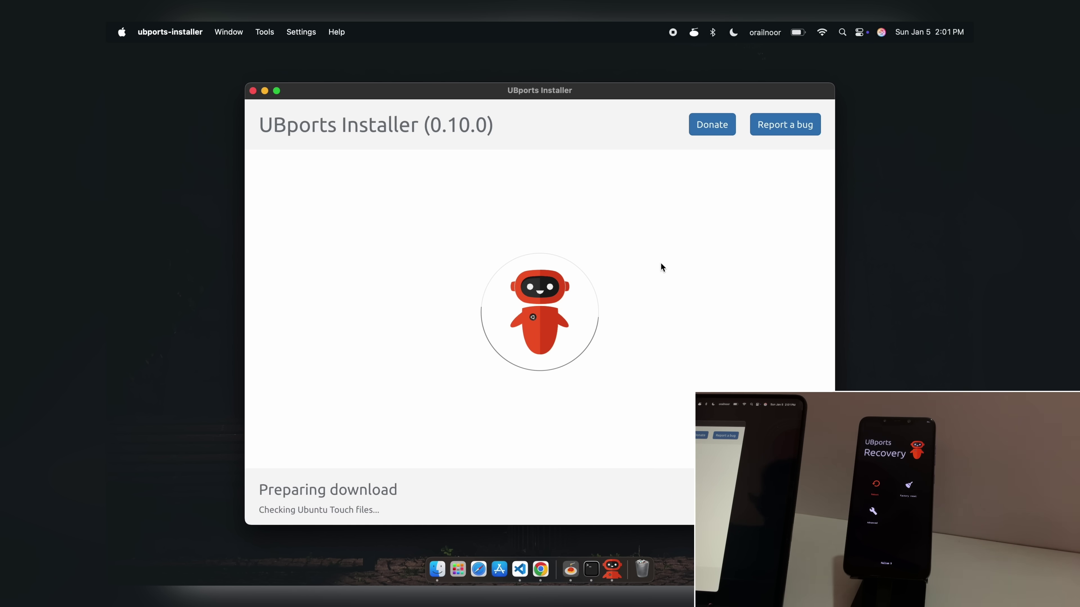